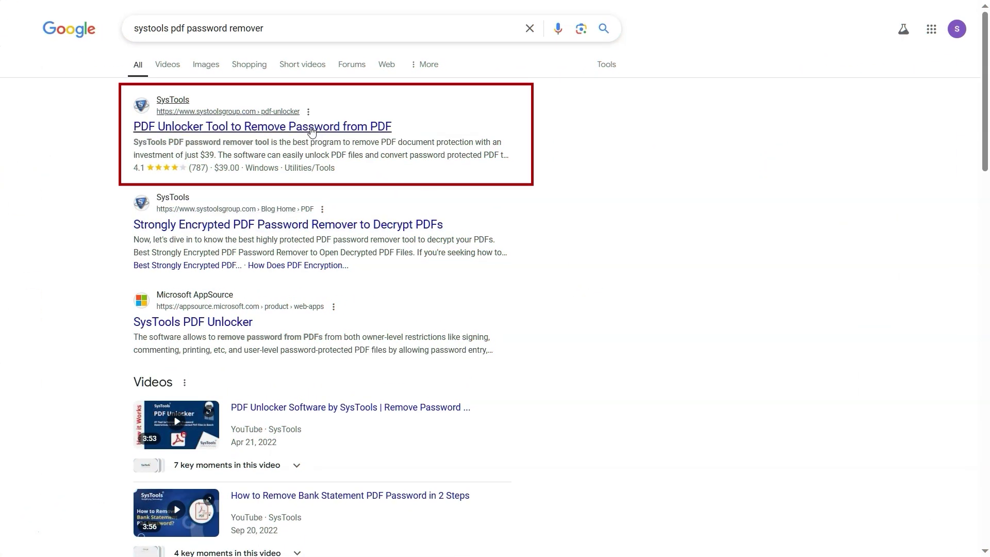
# - Open the SysTools PDF Unlocker product page from the first Google result
pyautogui.click(311, 127)
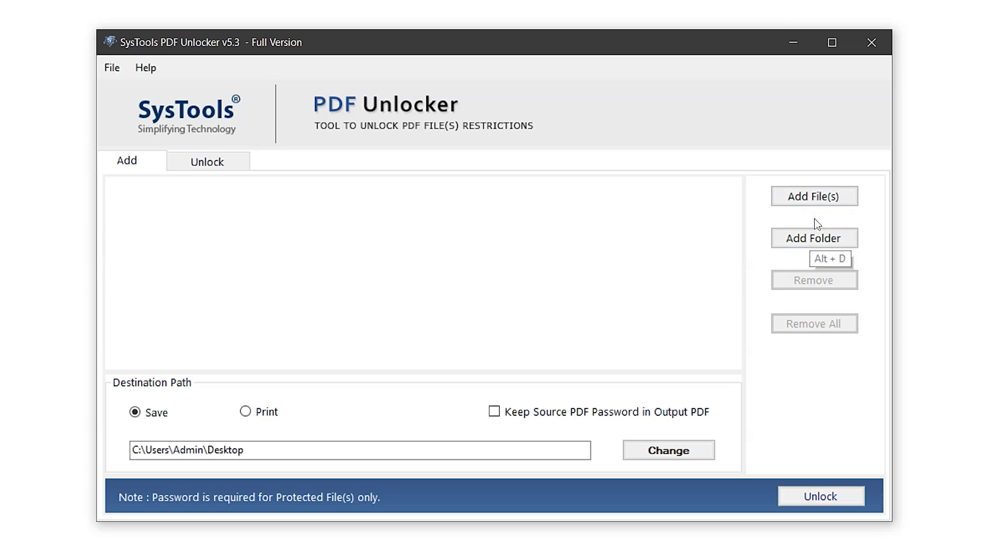
# - Add all ten PDFs from E:\Files to the unlock list via Add File(s)
pyautogui.click(815, 200)
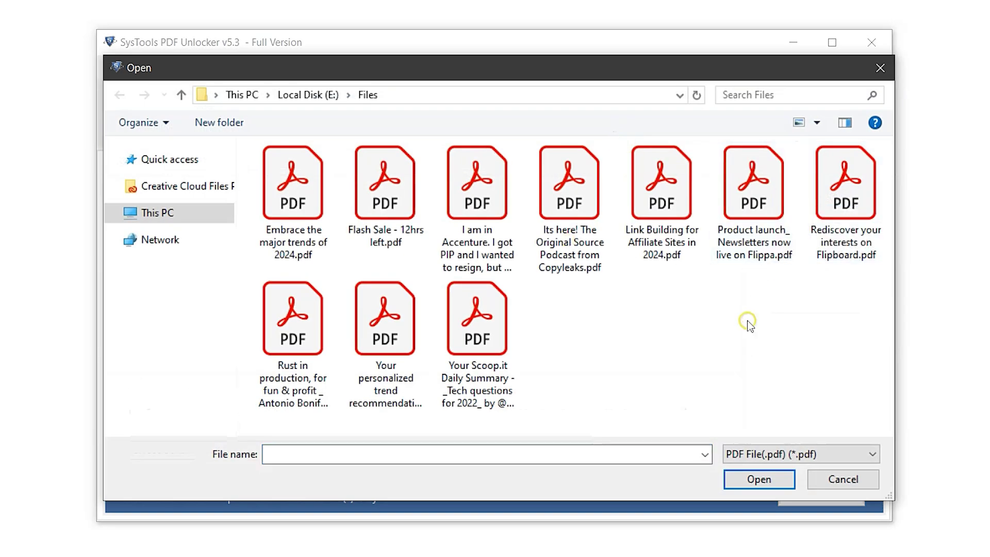
pyautogui.moveTo(877, 426); pyautogui.dragTo(287, 166)
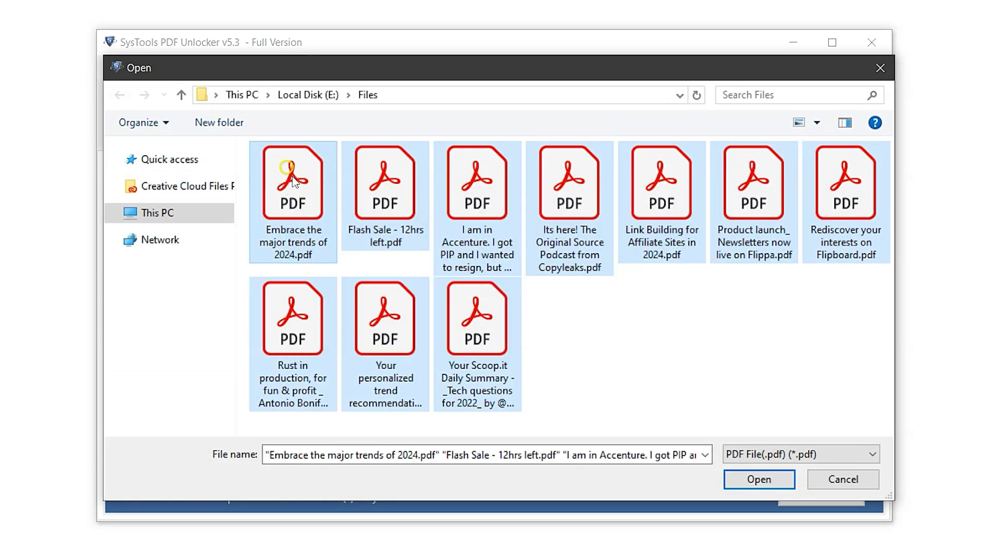
pyautogui.click(777, 481)
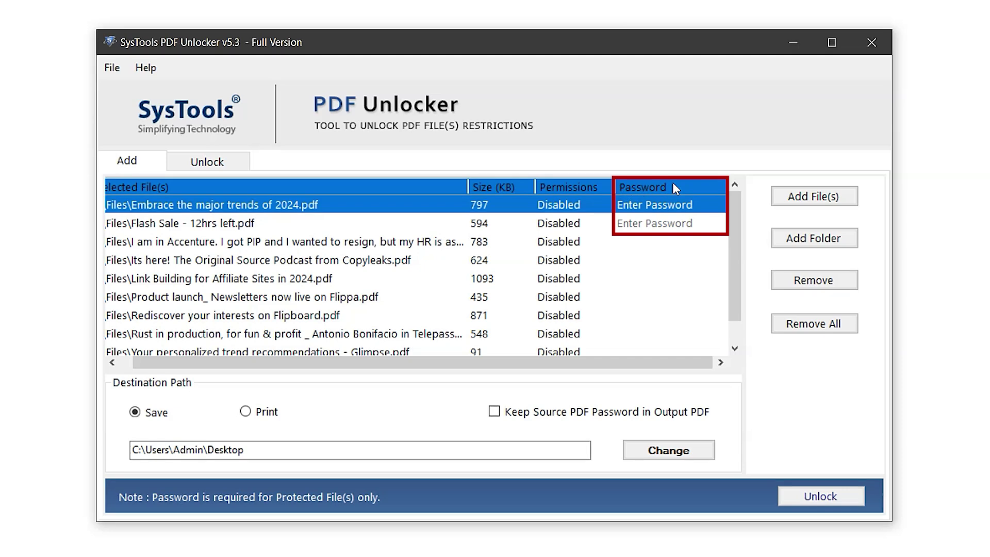
# - Enter and commit the passwords for rows 1 and 2, Embrace the major trends of 2024 and Flash Sale
pyautogui.click(627, 208)
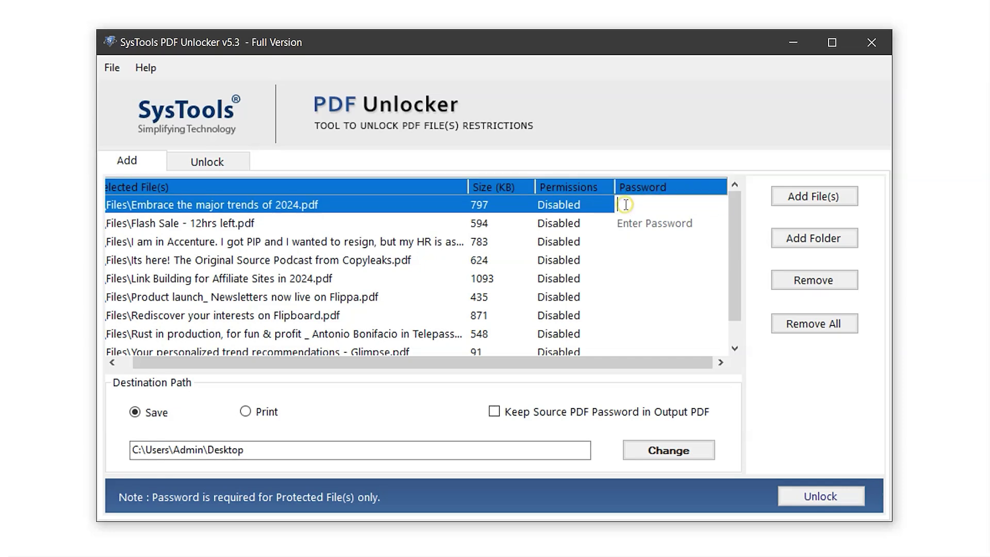
pyautogui.click(625, 214)
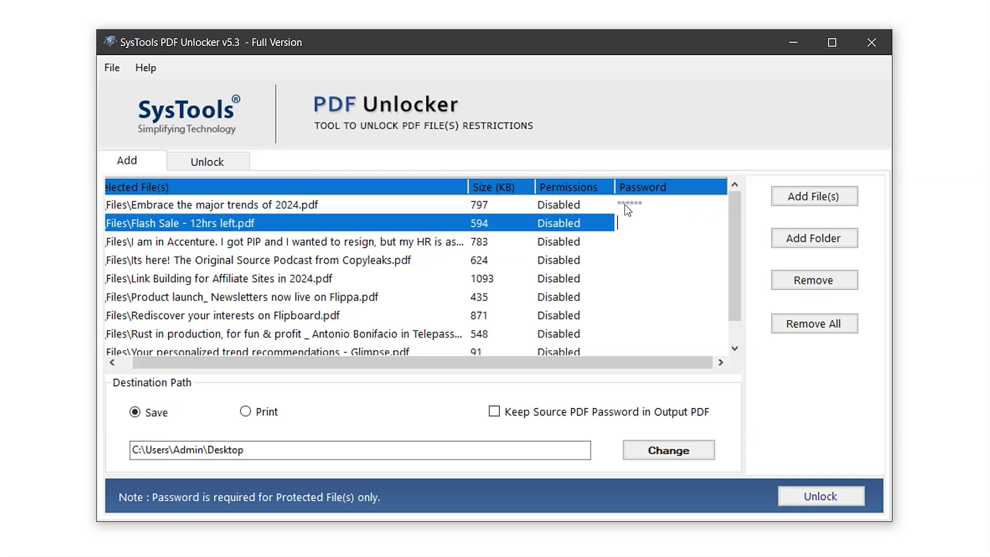
pyautogui.press('Return')
pyautogui.click(626, 208)
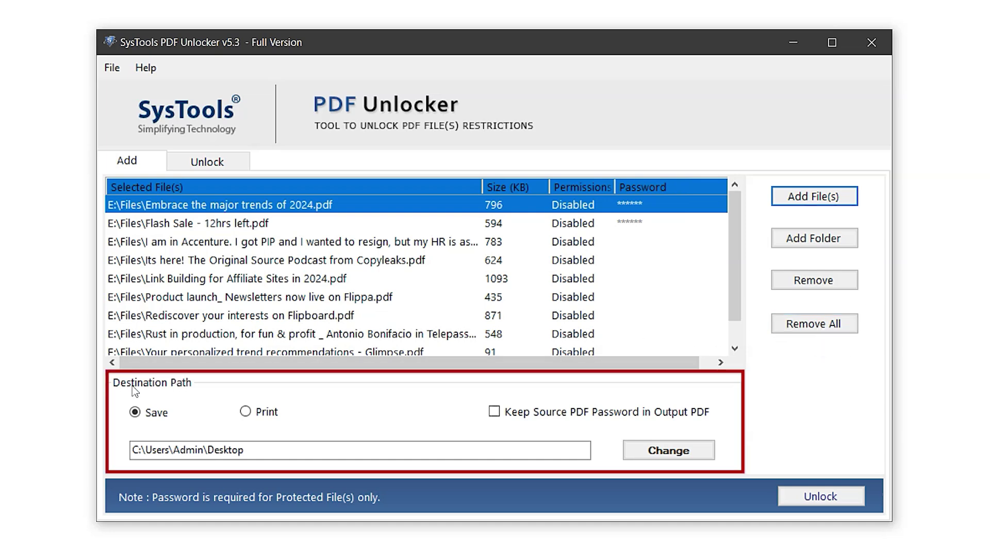
# - Choose Save to Desktop and enable 'Keep Source PDF Password in Output PDF'
pyautogui.click(135, 412)
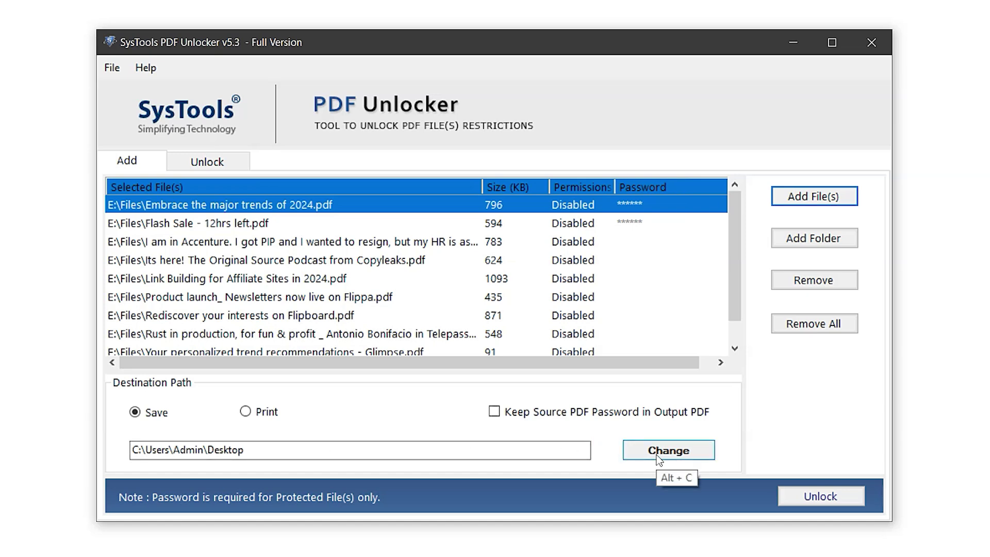
pyautogui.click(499, 416)
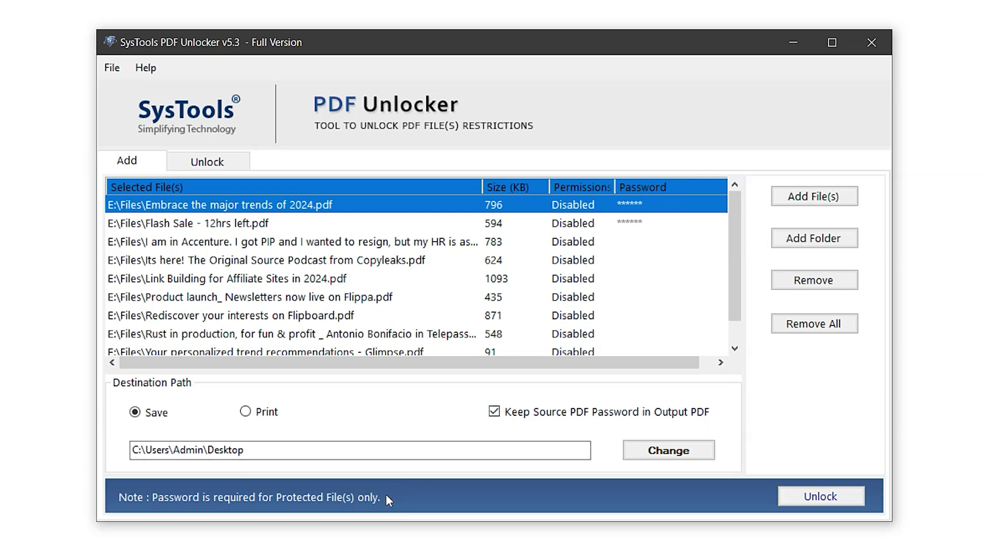
# - Unlock all ten PDFs to the Desktop folder and dismiss the success message
pyautogui.click(814, 502)
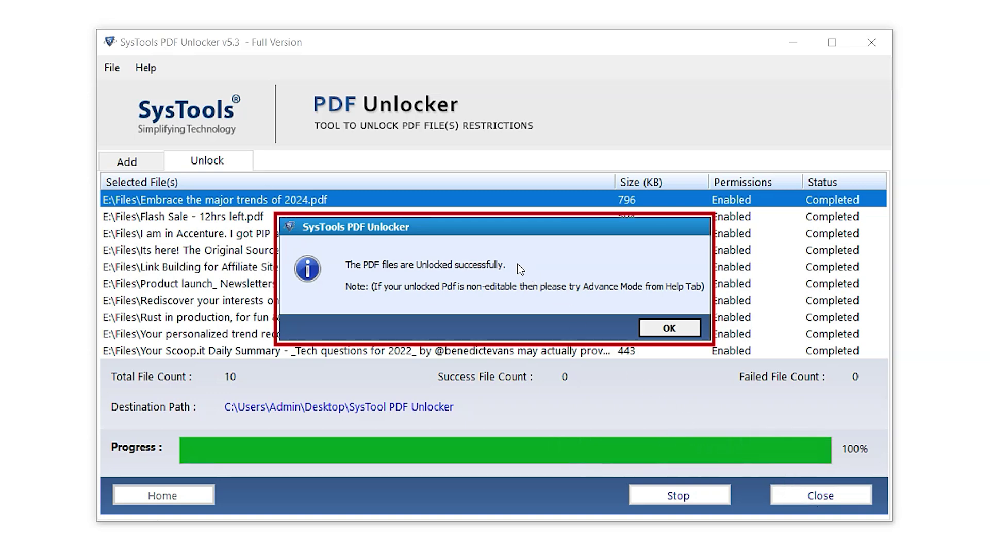
pyautogui.click(657, 330)
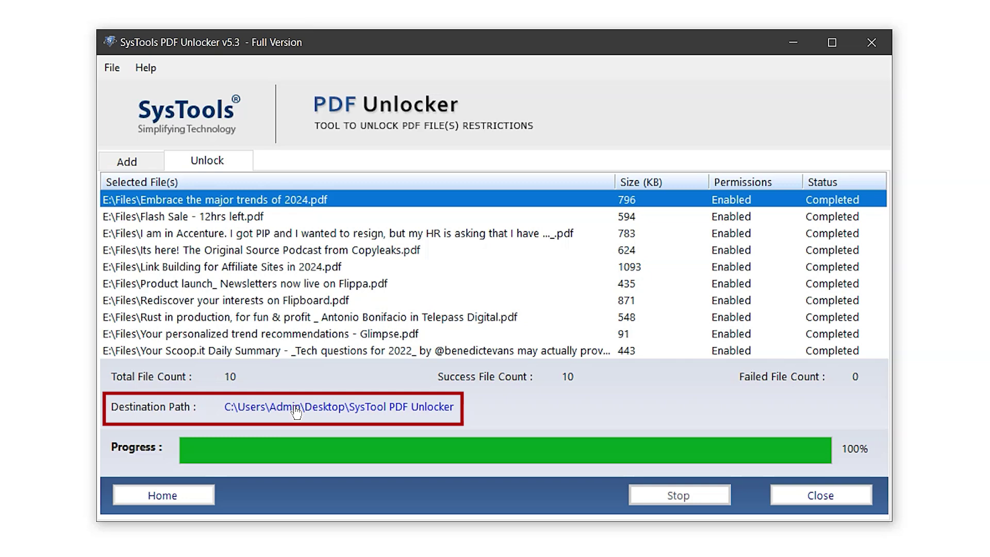
# - Open the output folder and launch 'Embrace the major trends of 2024.pdf' in Acrobat
pyautogui.click(295, 408)
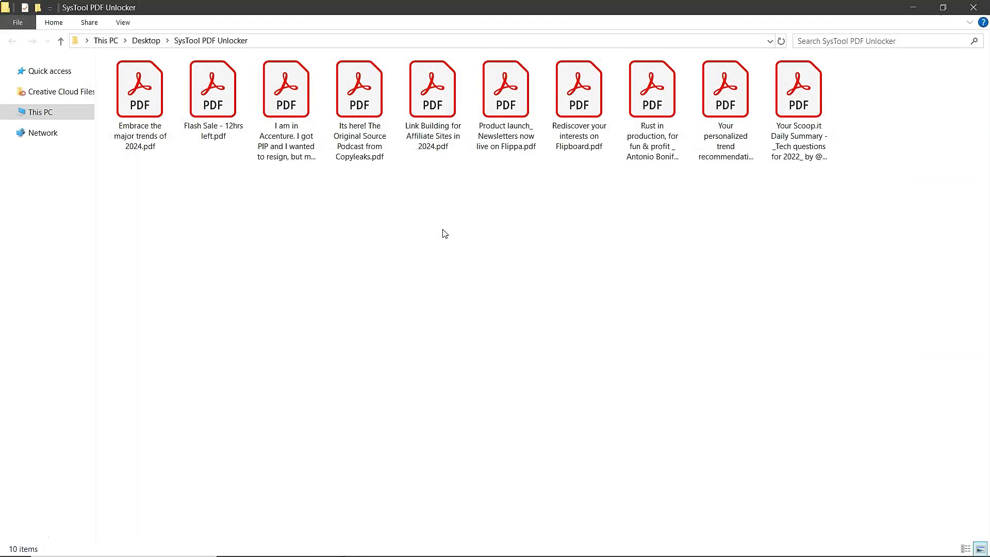
pyautogui.doubleClick(151, 96)
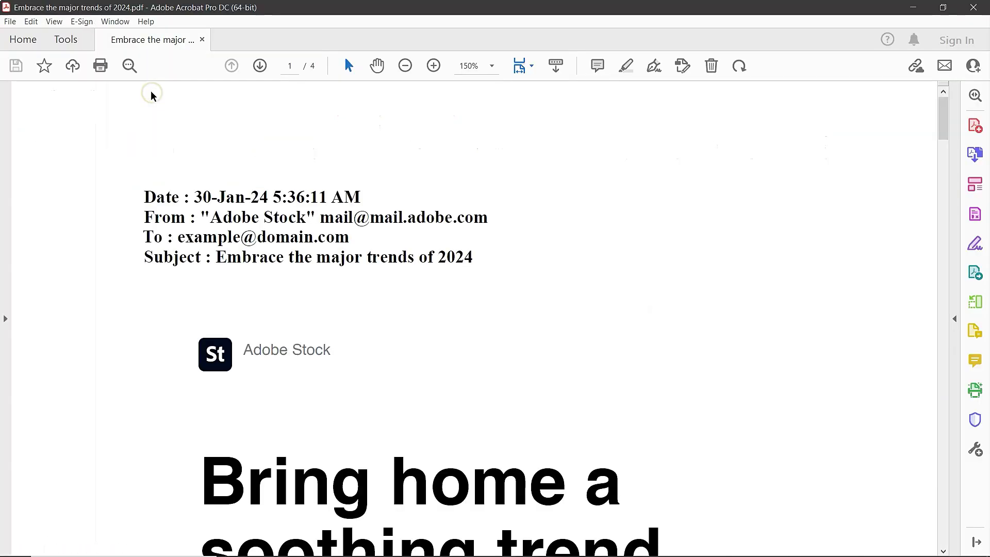